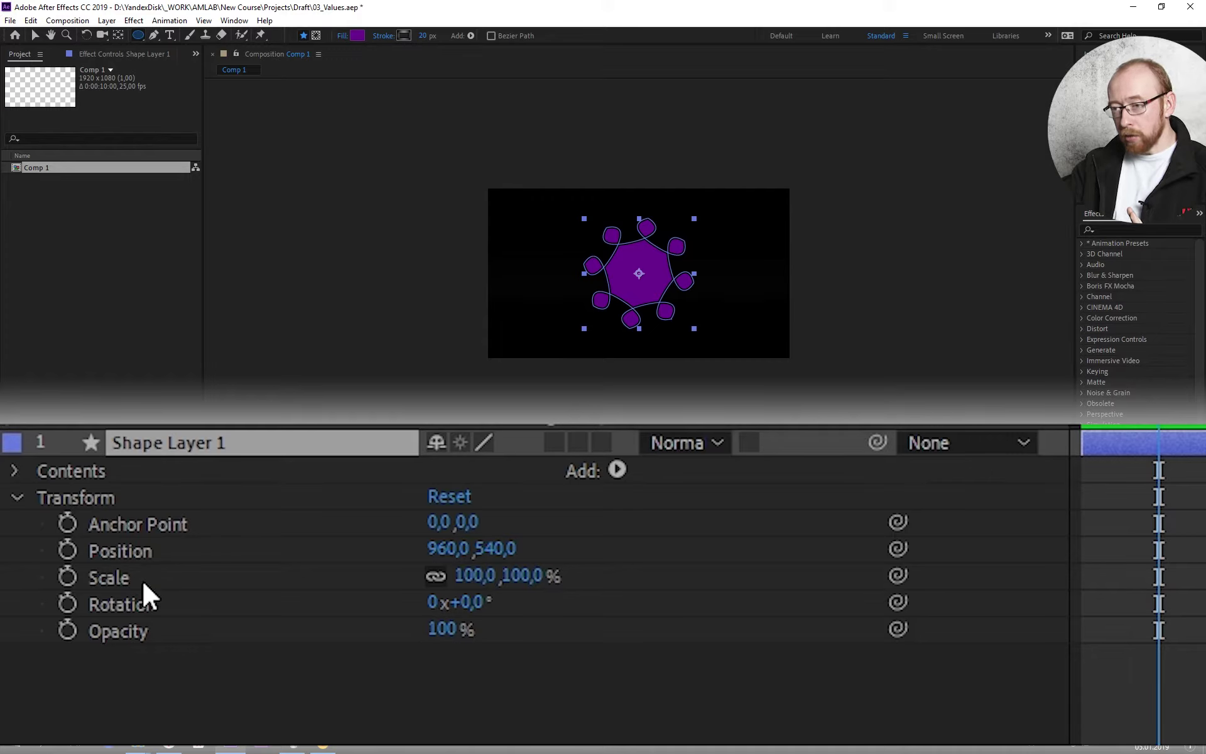
Make Shape Layer 1 a 3D layer to inspect its third-axis transform values, and return it to 2D.
click(436, 576)
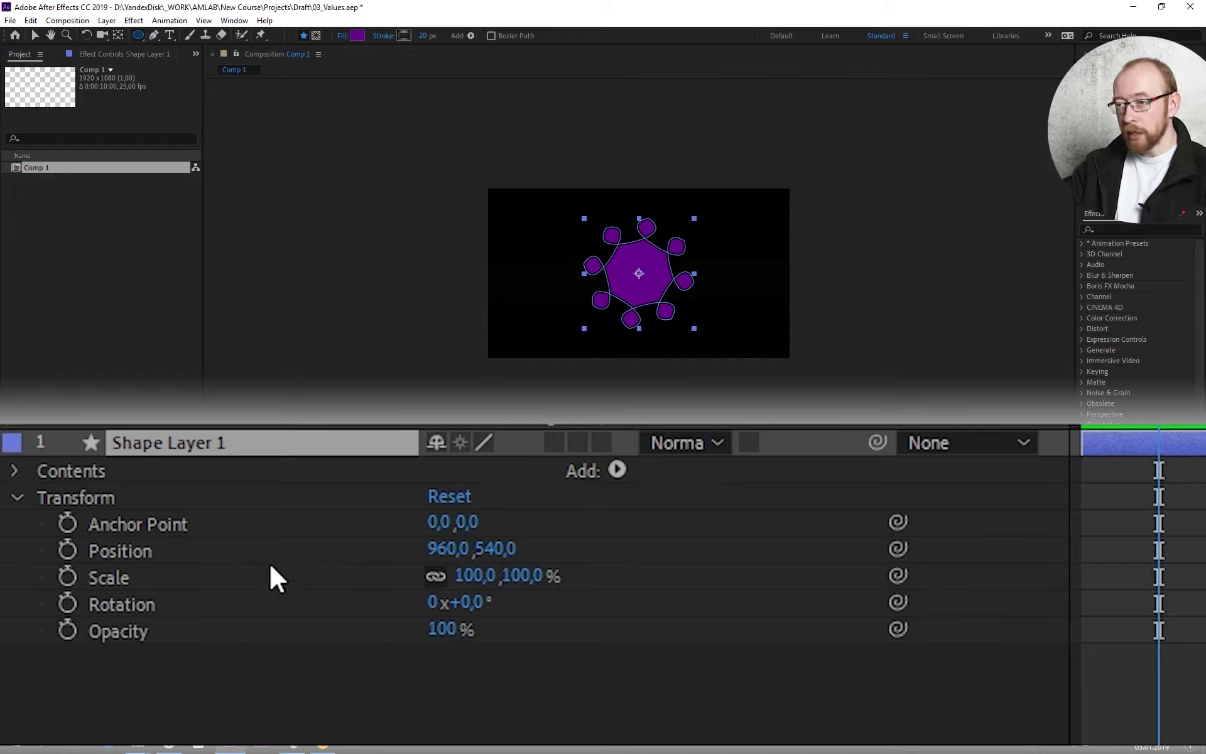
click(602, 442)
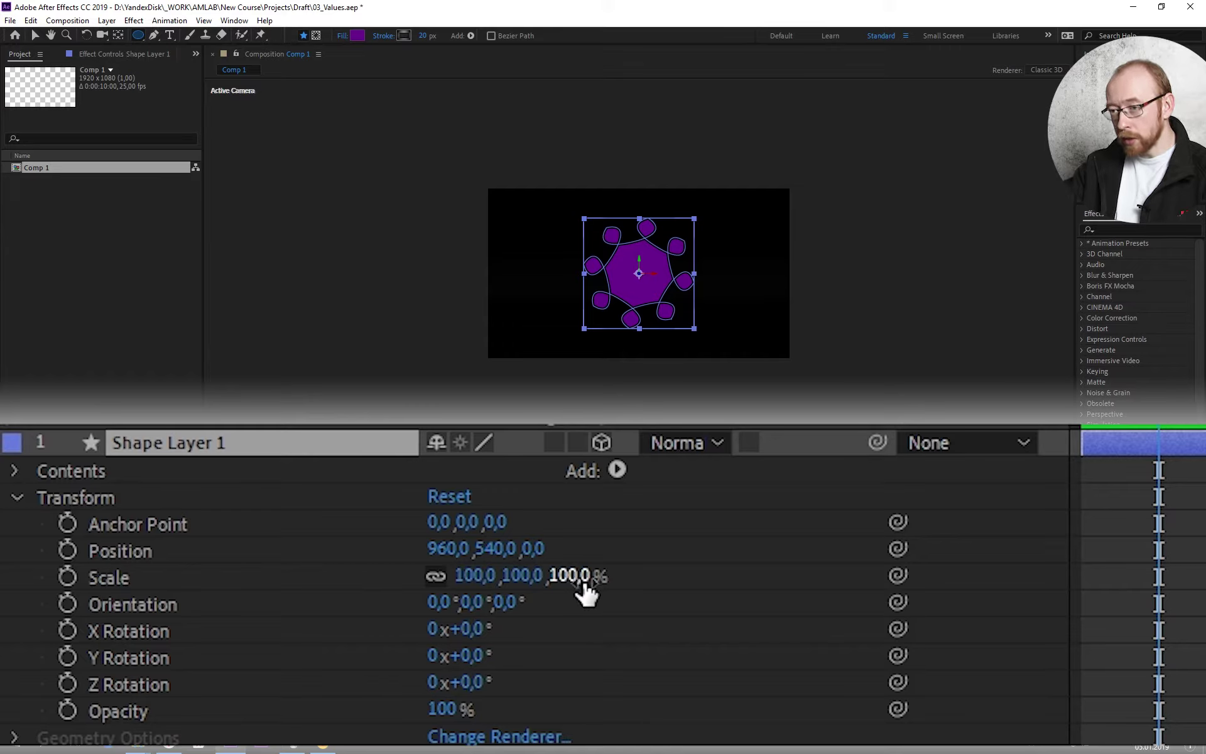
click(239, 601)
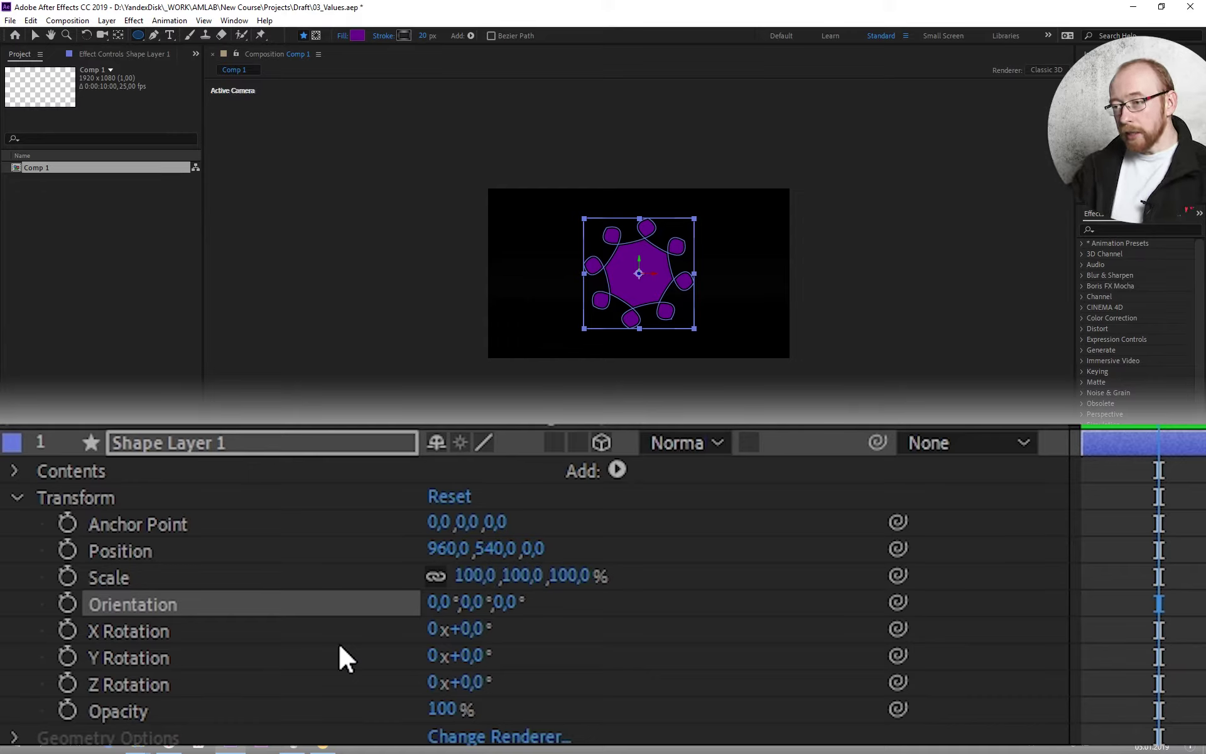
click(601, 442)
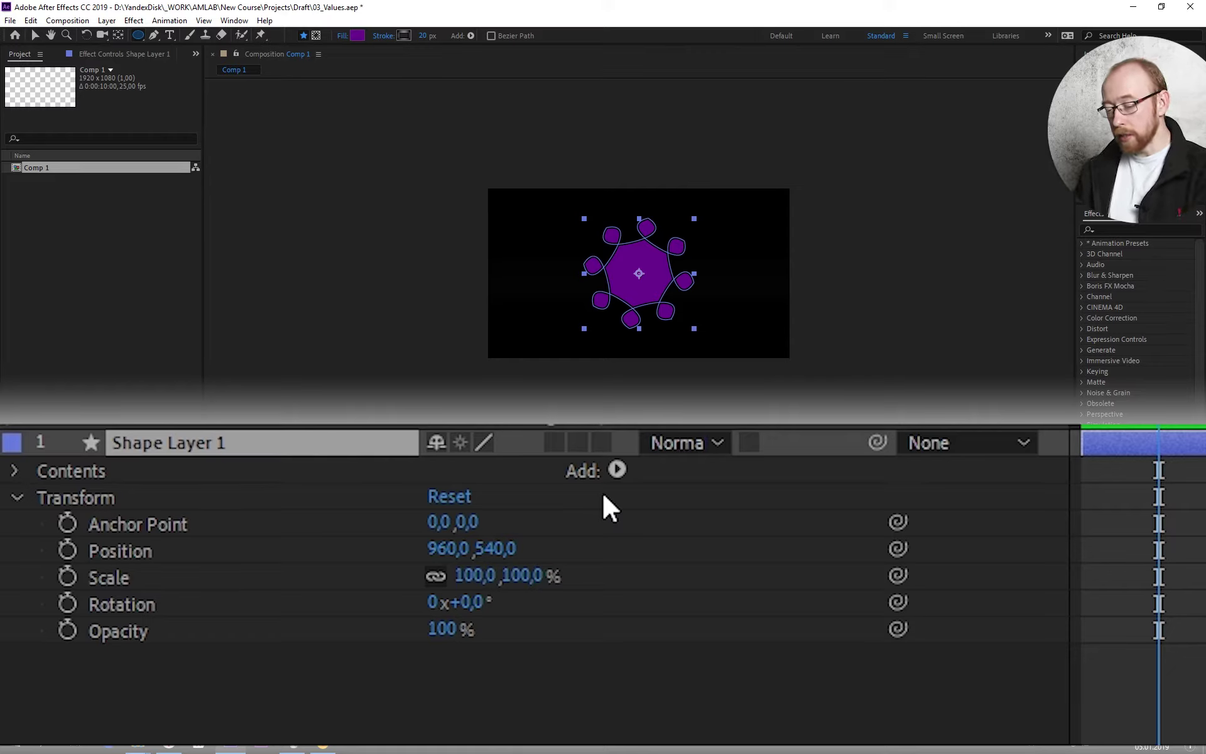
Link Shape Layer 1's Opacity to its Rotation with an expression and set the rotation to 28°.
alt+click(72, 629)
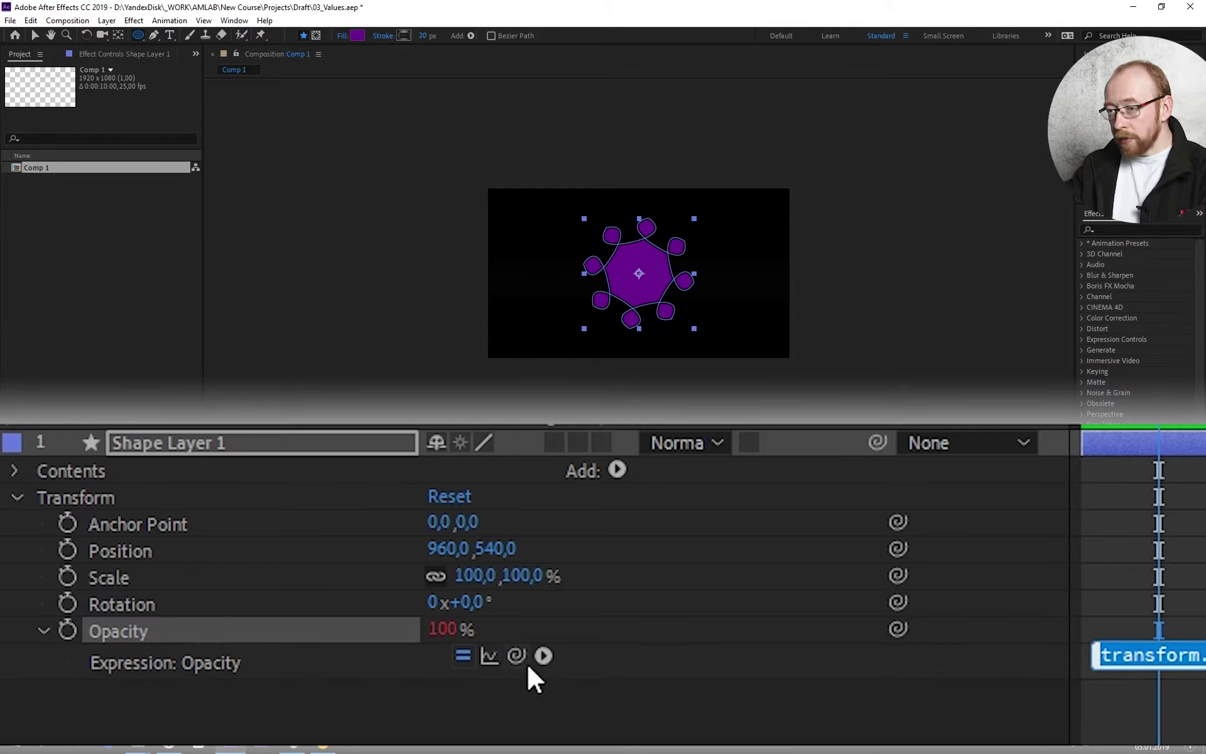
drag(521, 661, 474, 602)
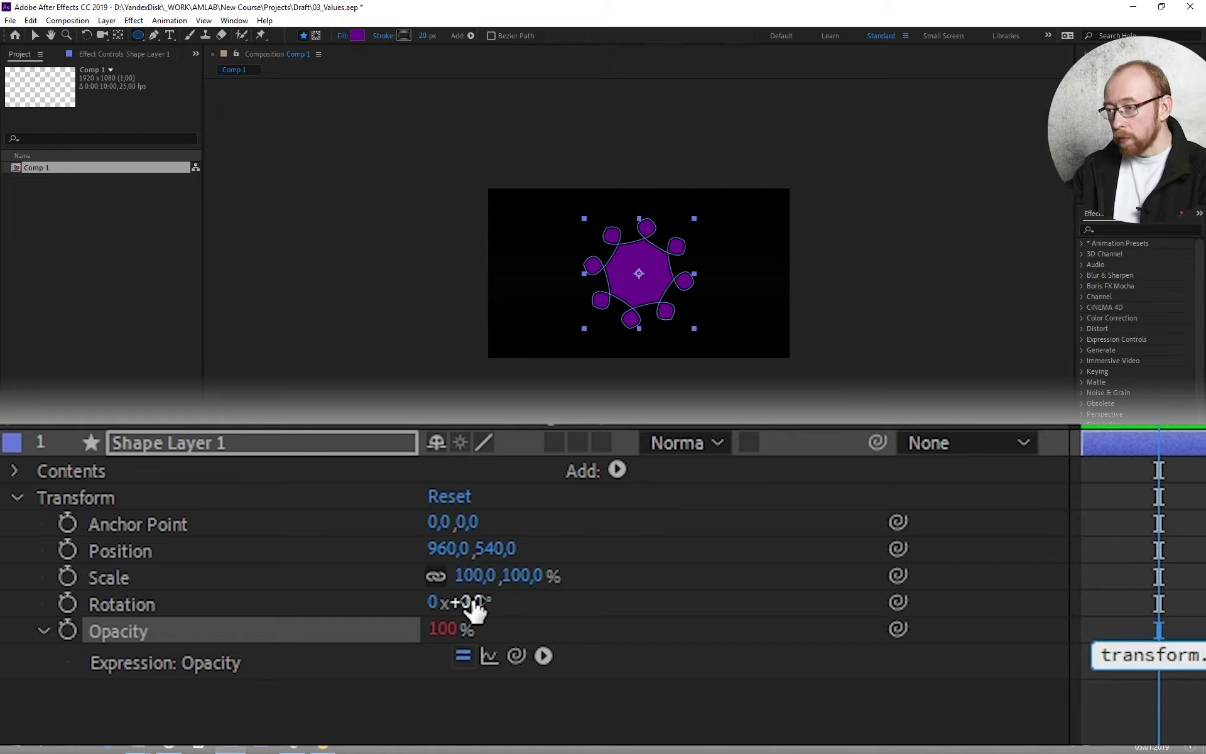
click(516, 744)
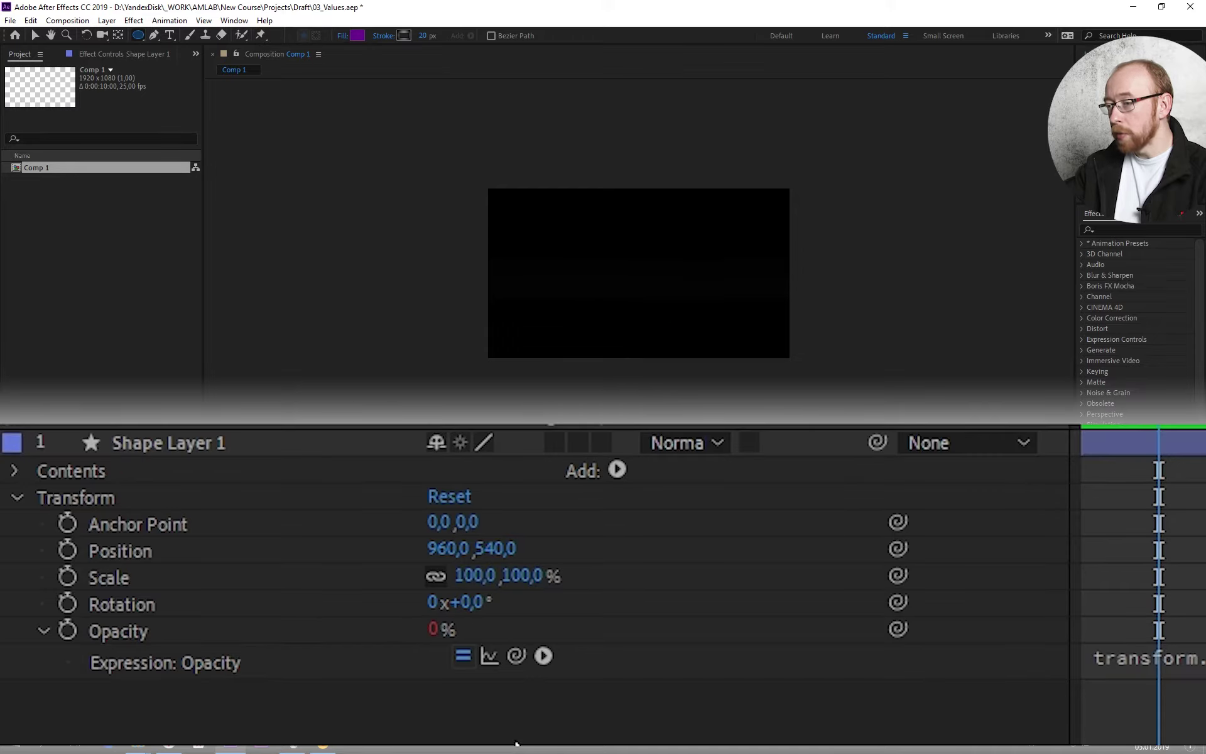
click(496, 653)
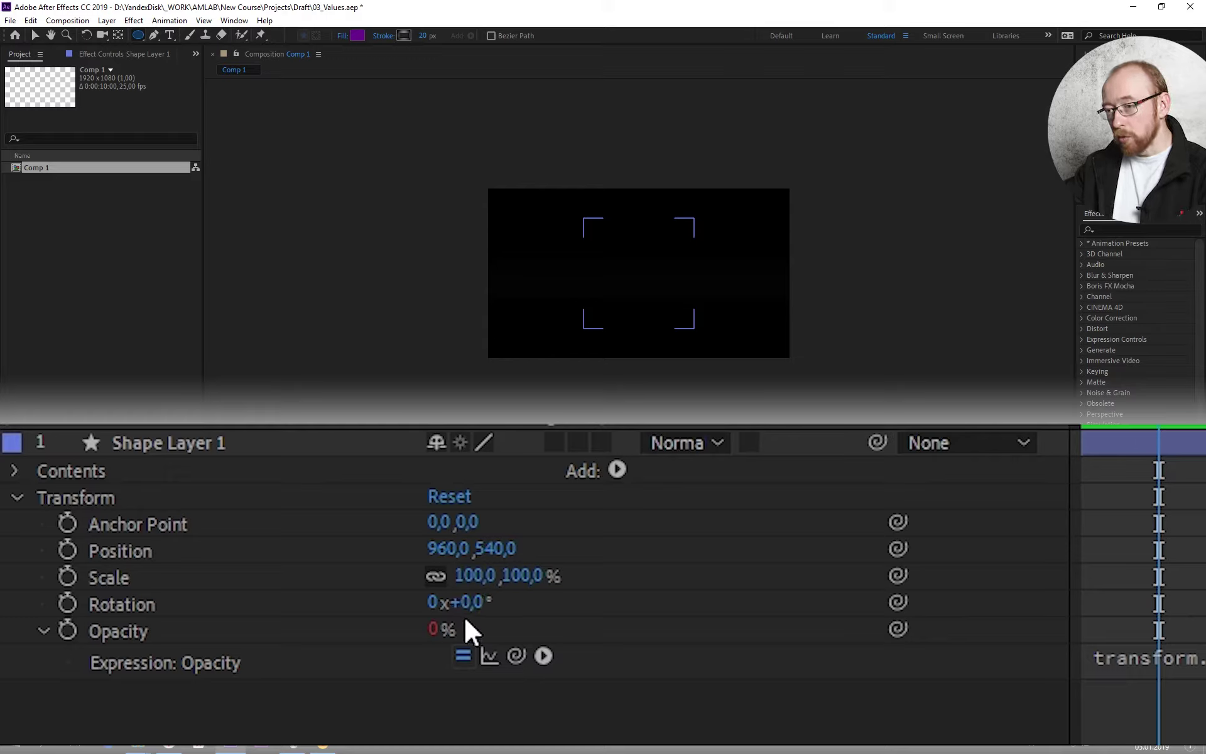
mouse_move(471, 605)
mouse_down()
mouse_move(647, 608)
mouse_move(447, 603)
mouse_move(699, 602)
mouse_move(476, 606)
mouse_up()
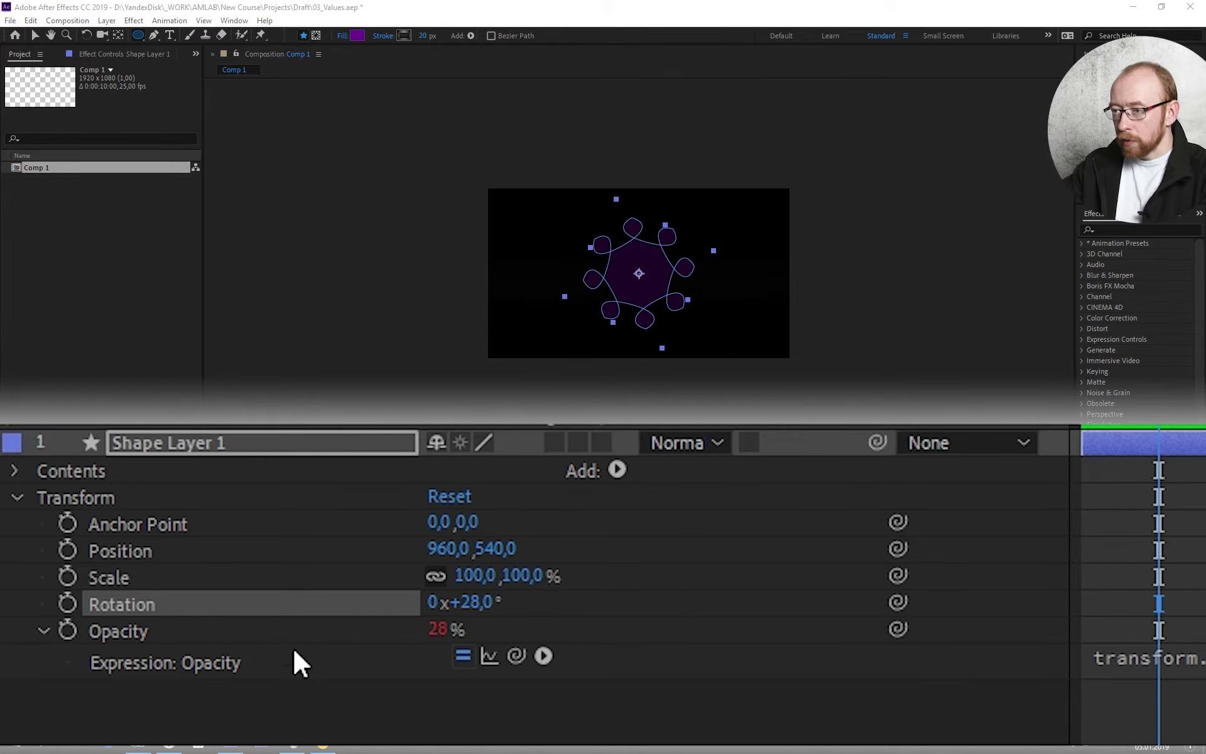
Disable the Opacity expression and link Rotation to the Position property with the expression transform.position[0].
click(462, 655)
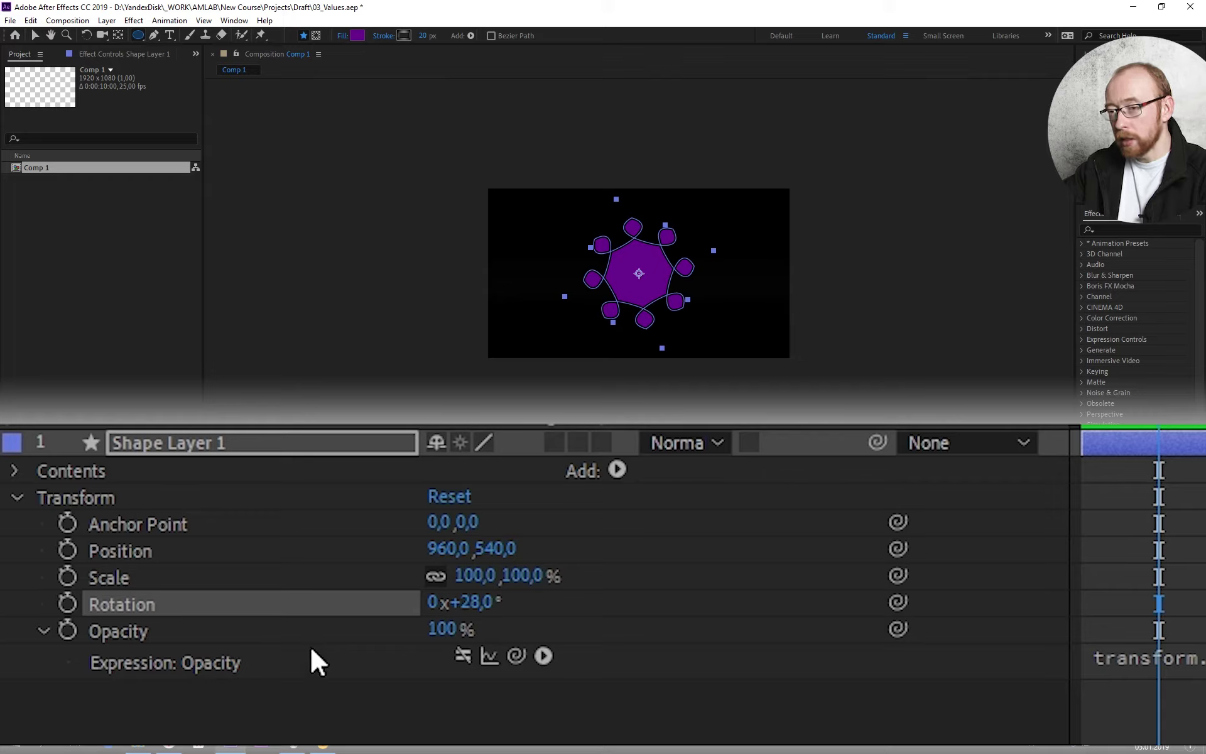
alt+click(67, 601)
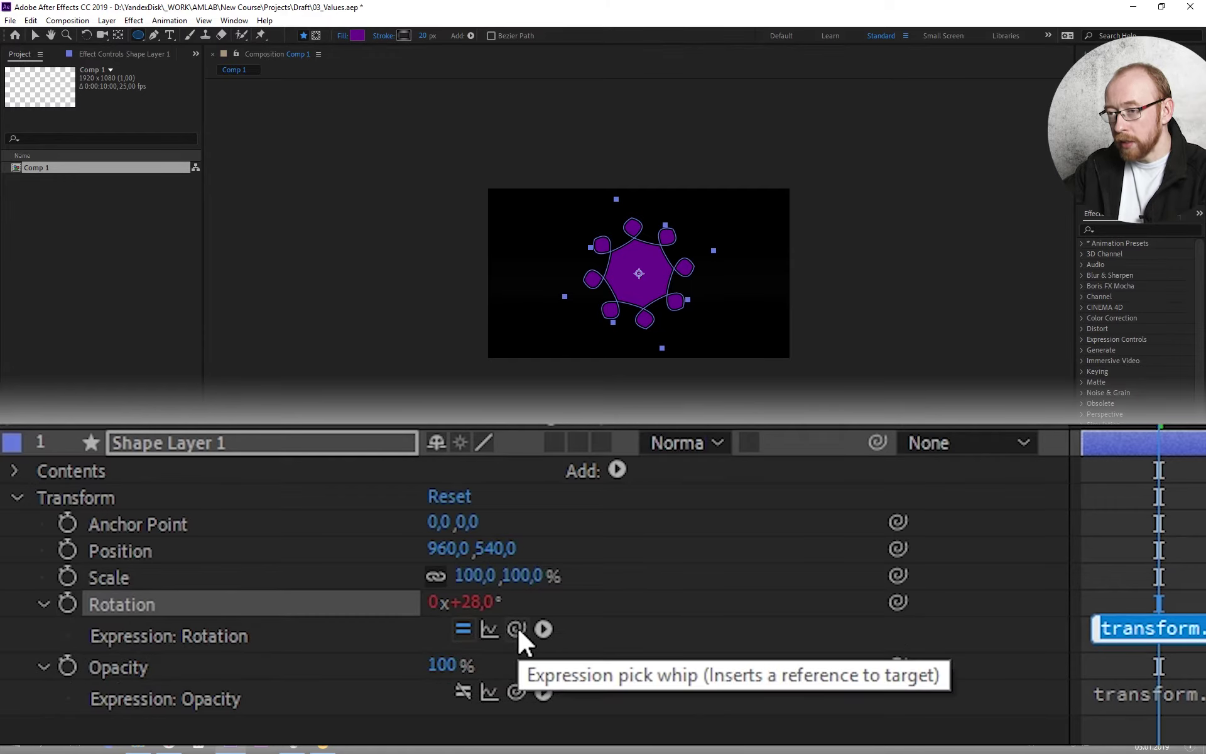
drag(519, 632, 211, 556)
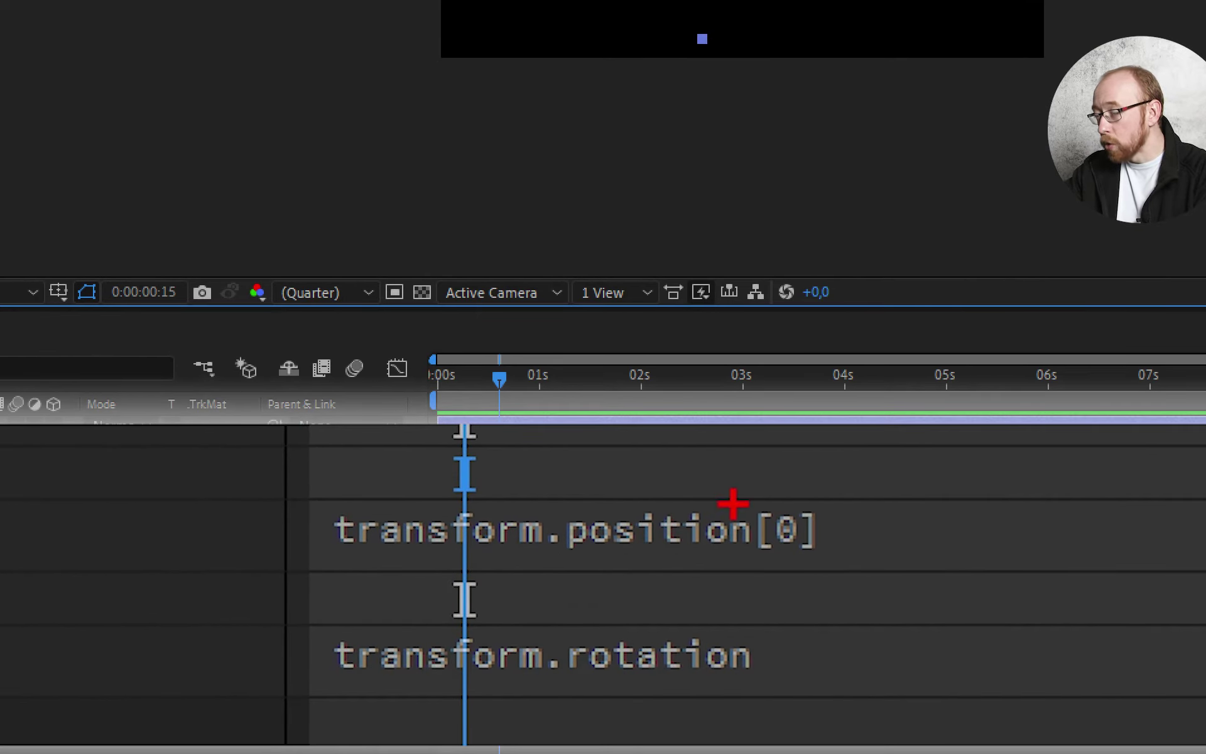
drag(737, 500, 864, 569)
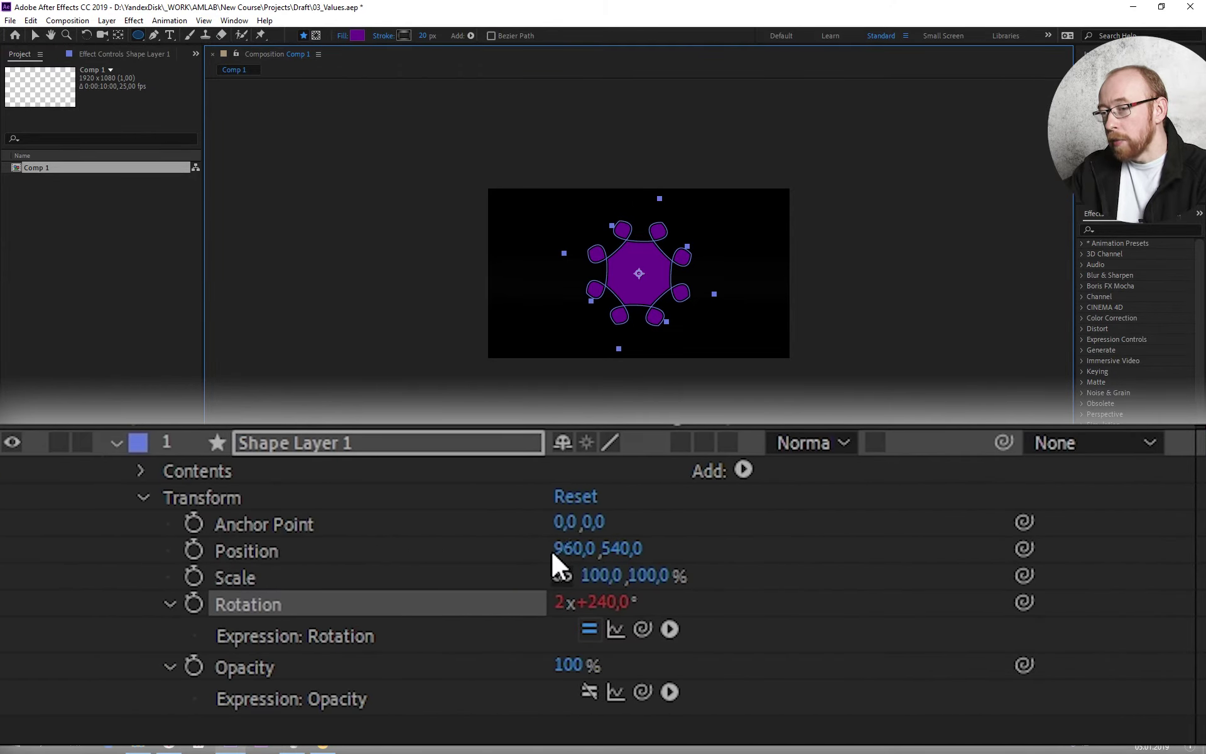
drag(541, 551, 572, 554)
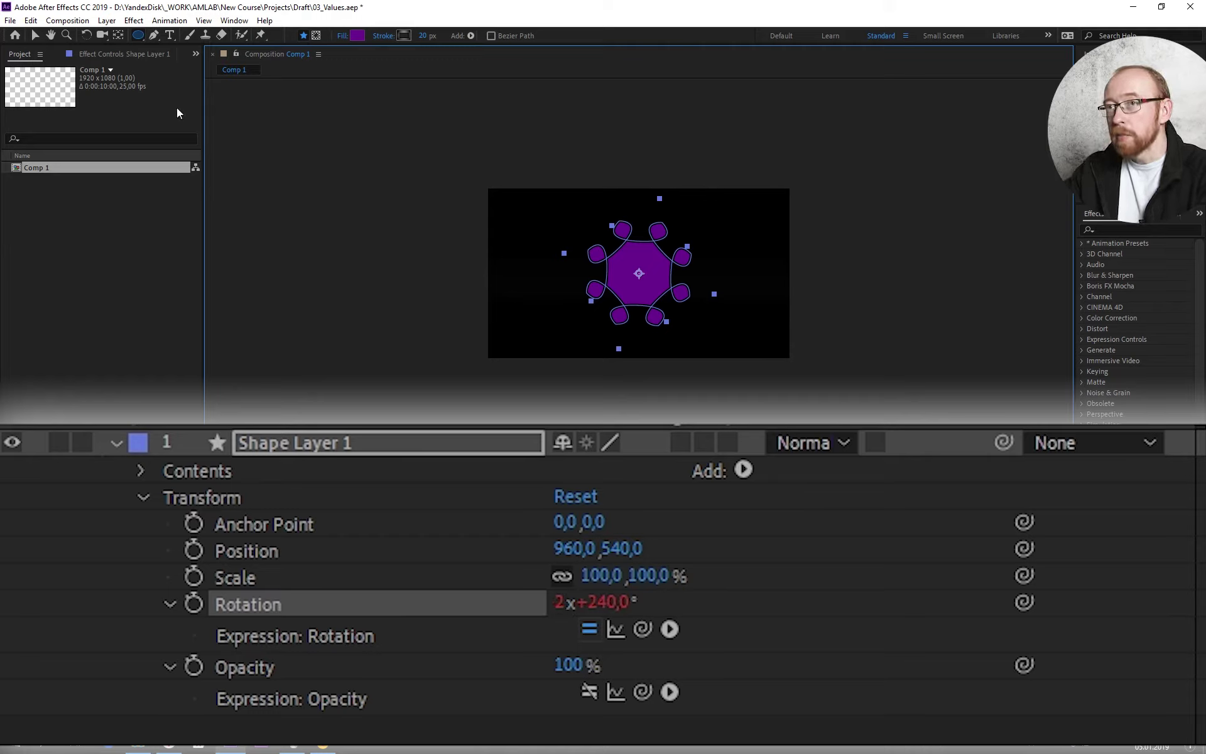
Move the shape horizontally and vertically in the composition with the Selection tool, ending at about 872, 332.
click(36, 35)
drag(614, 278, 534, 280)
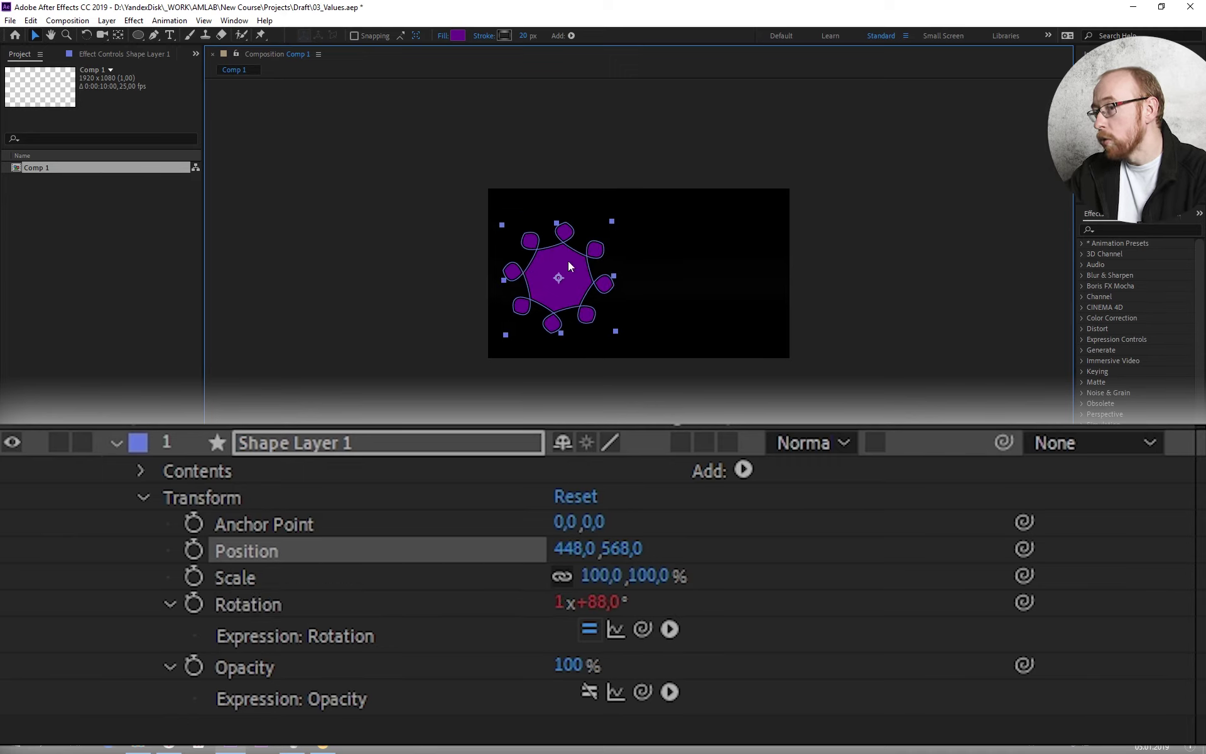
drag(567, 276, 645, 276)
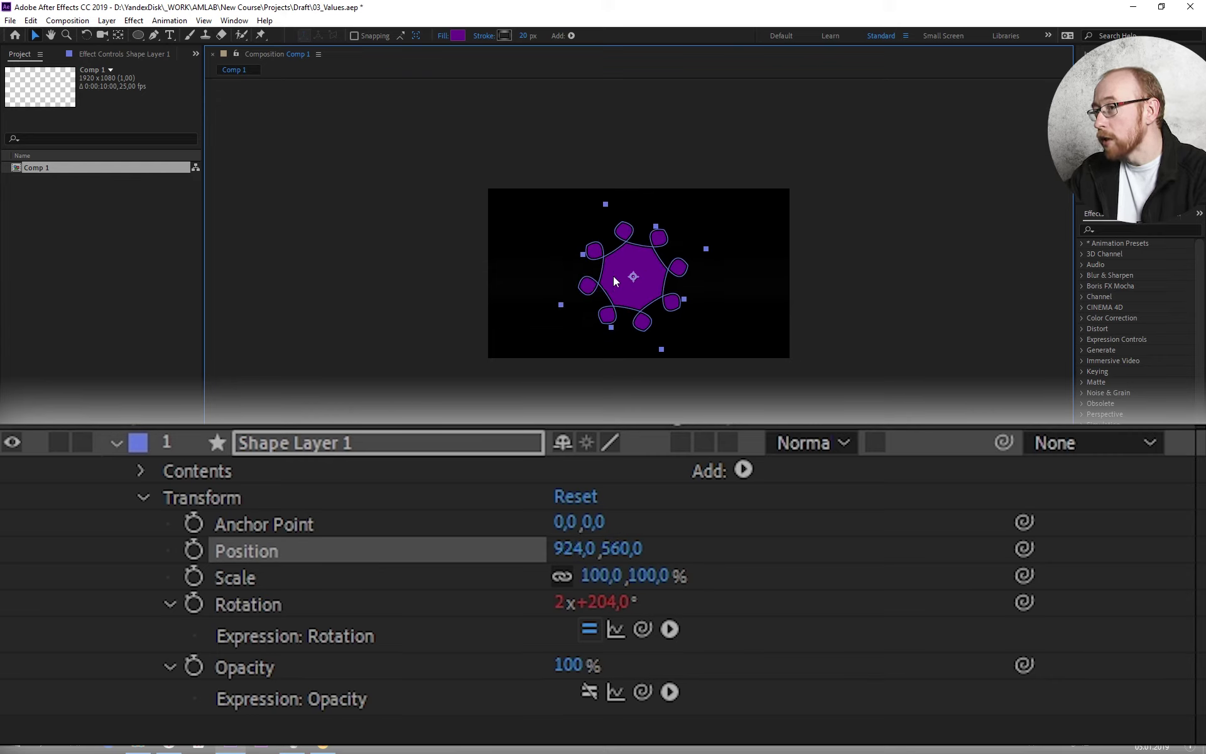
drag(649, 287, 637, 256)
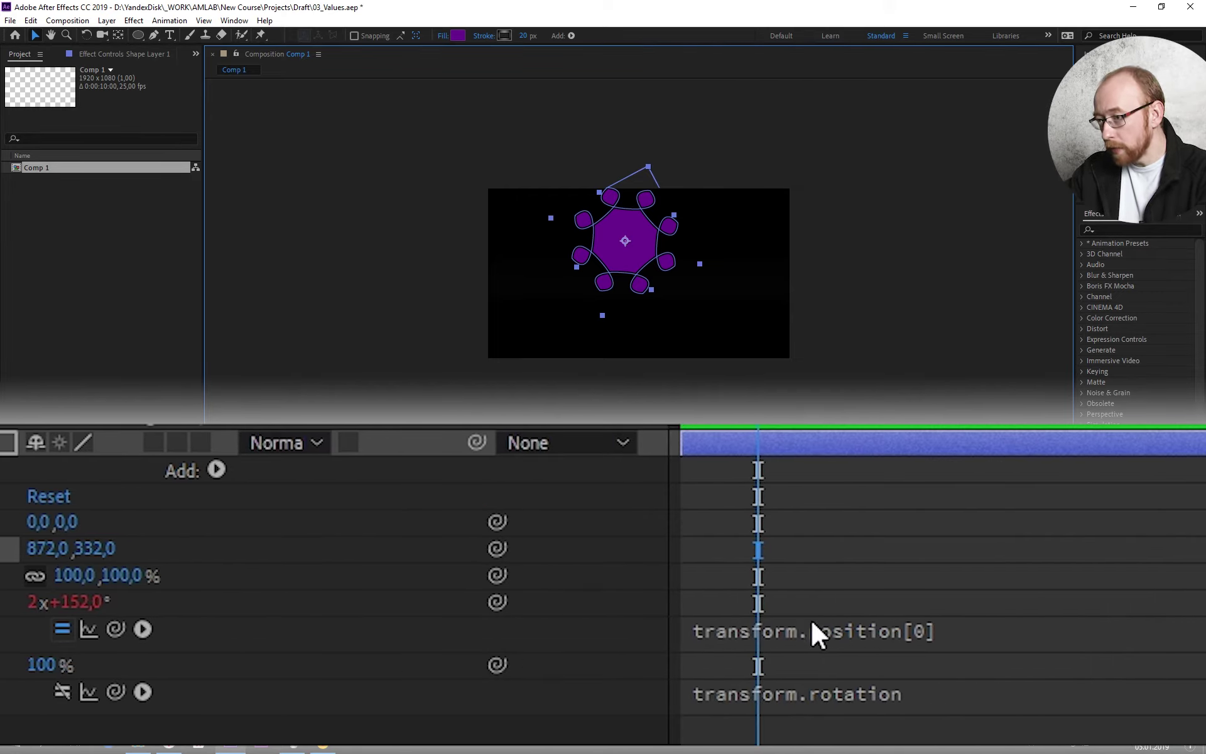
Change the Rotation expression to transform.position[1] and move the shape down to about 924, 628.
click(920, 630)
double_click(916, 629)
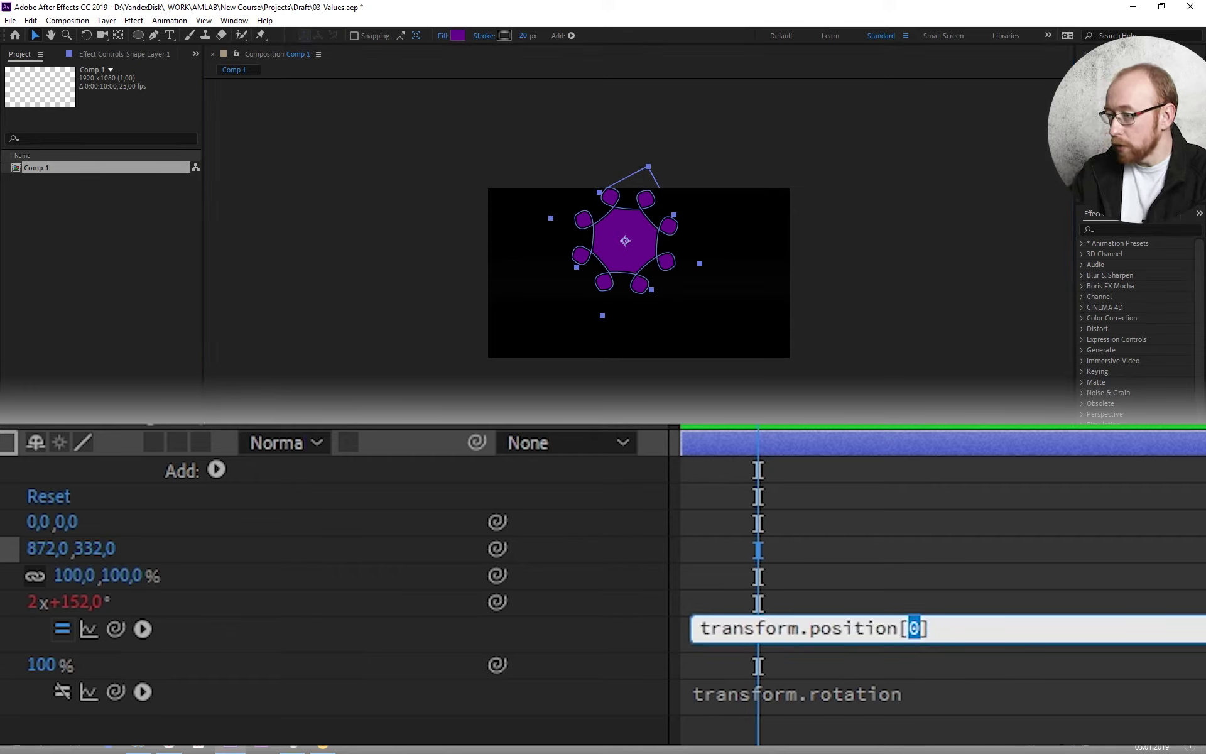
text(1)
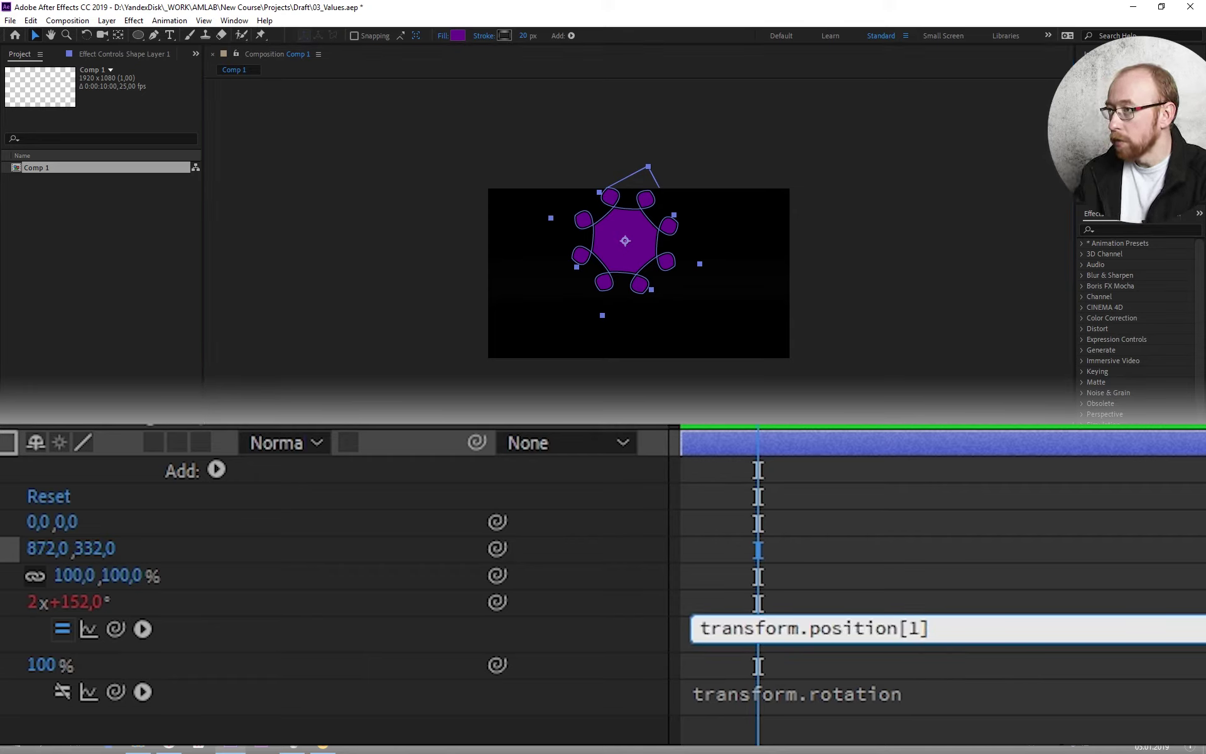
key(KP_Enter)
drag(636, 220, 658, 278)
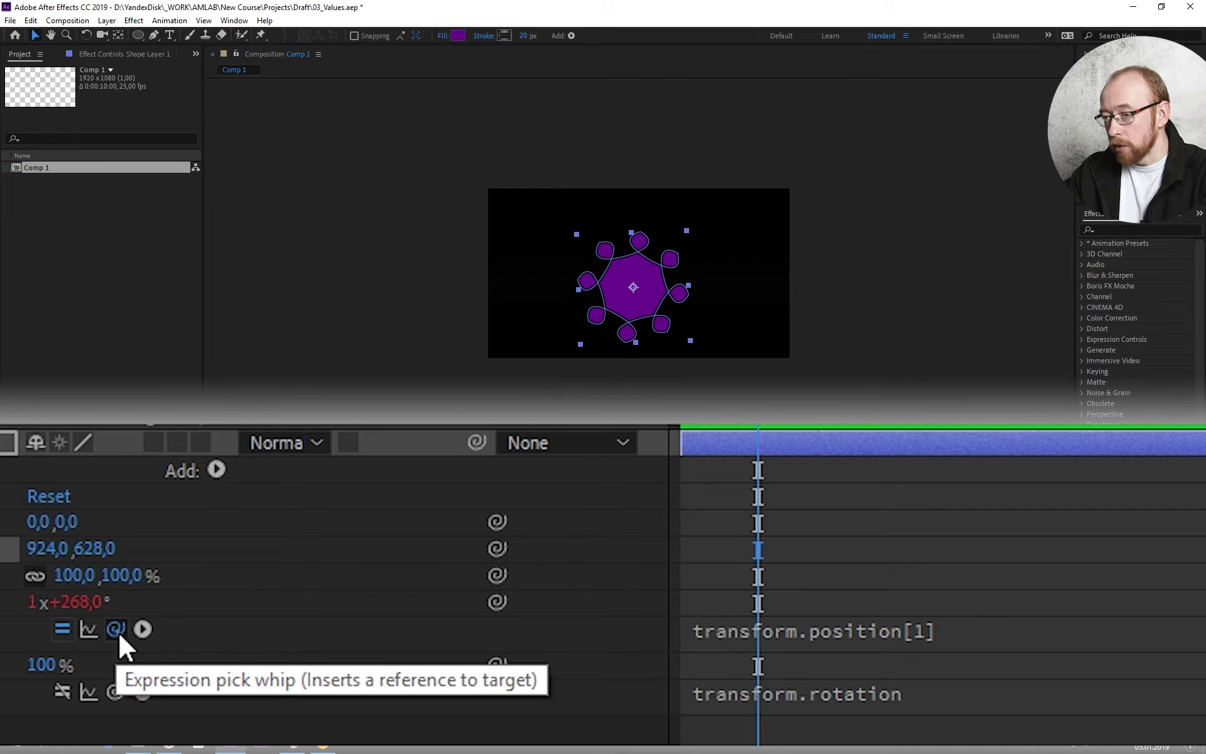
Relink the Rotation expression to transform.position[0] and move the shape to about 448, 568.
drag(116, 628, 54, 549)
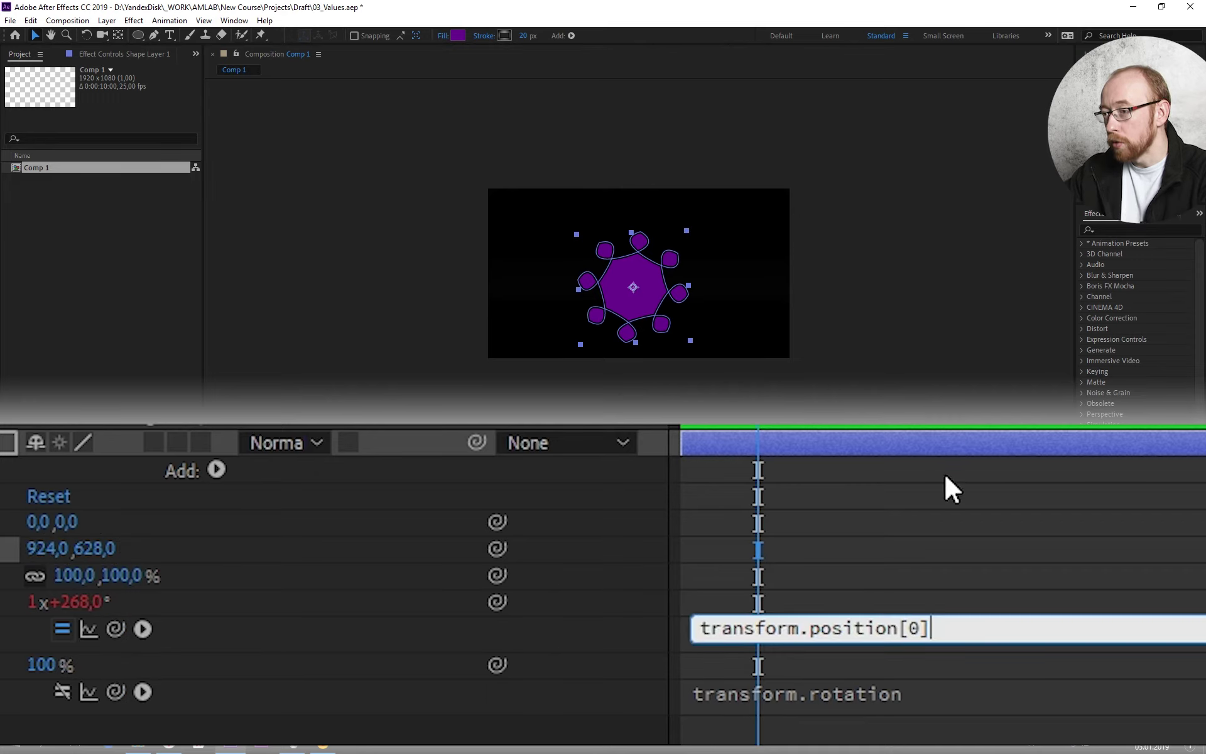
drag(635, 288, 606, 261)
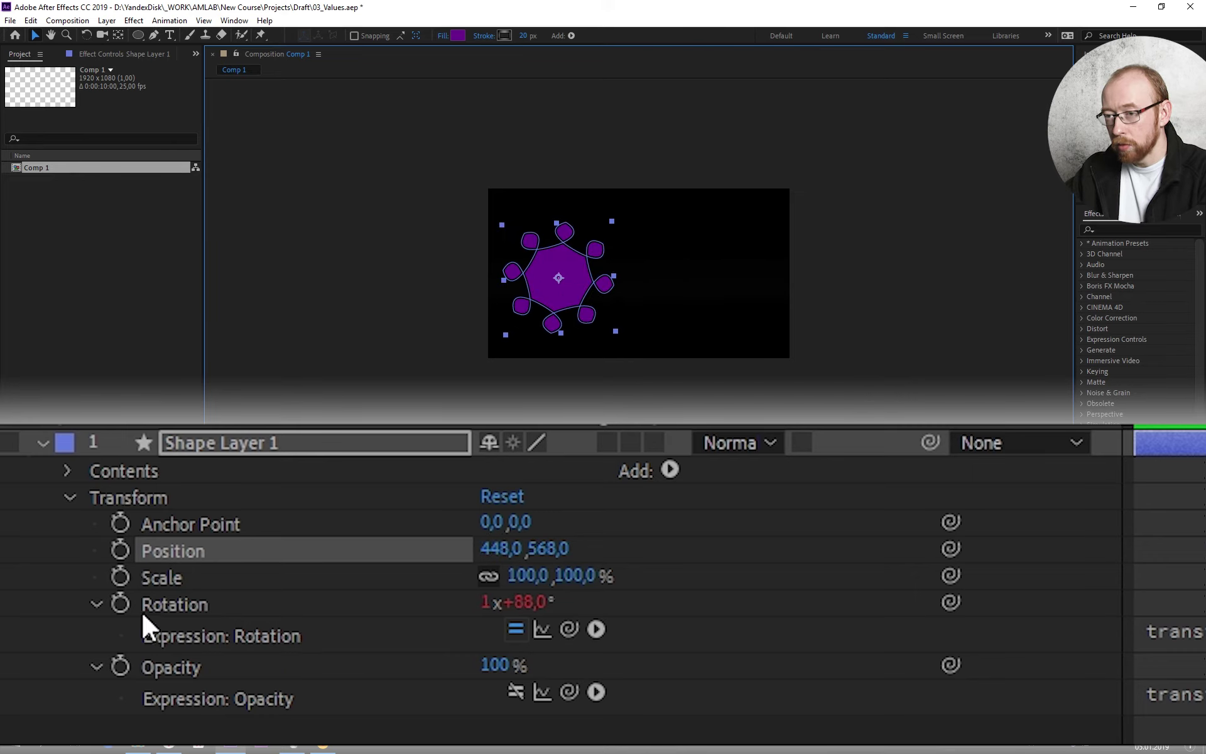
Disable the Rotation expression and link Position to Rotation with an expression using temp = transform.rotation and [temp, temp].
click(516, 629)
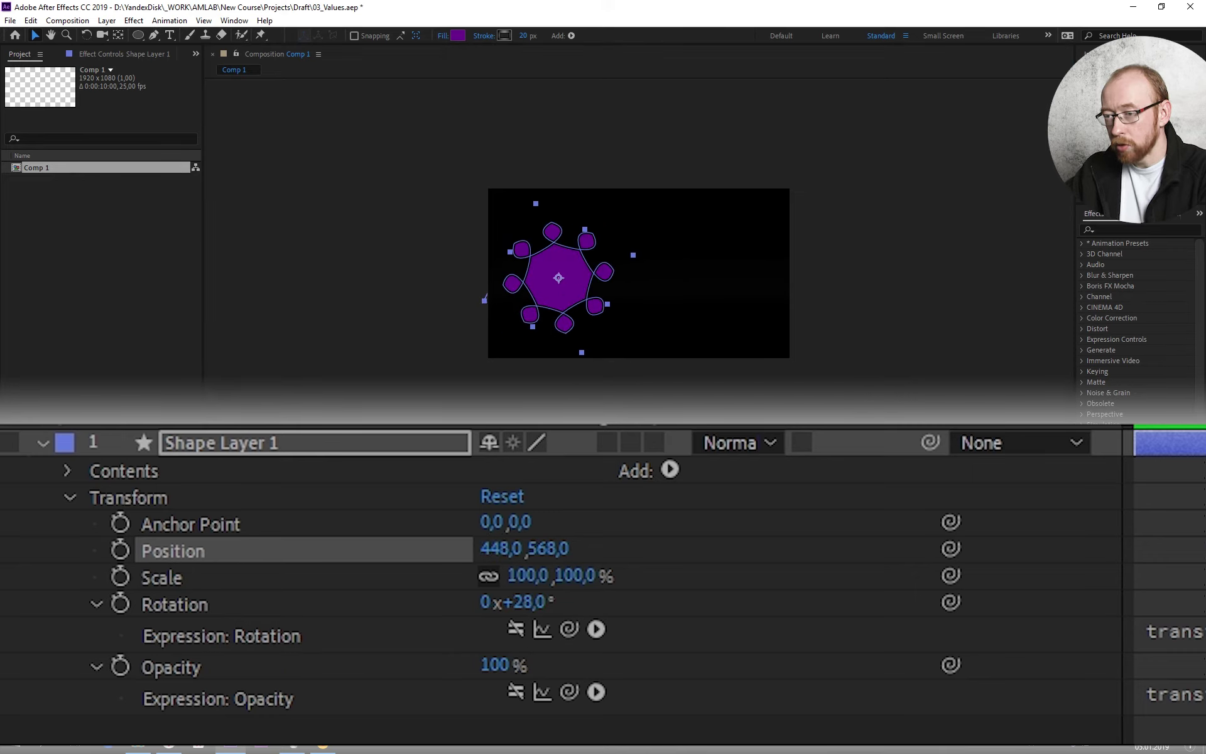
alt+click(123, 547)
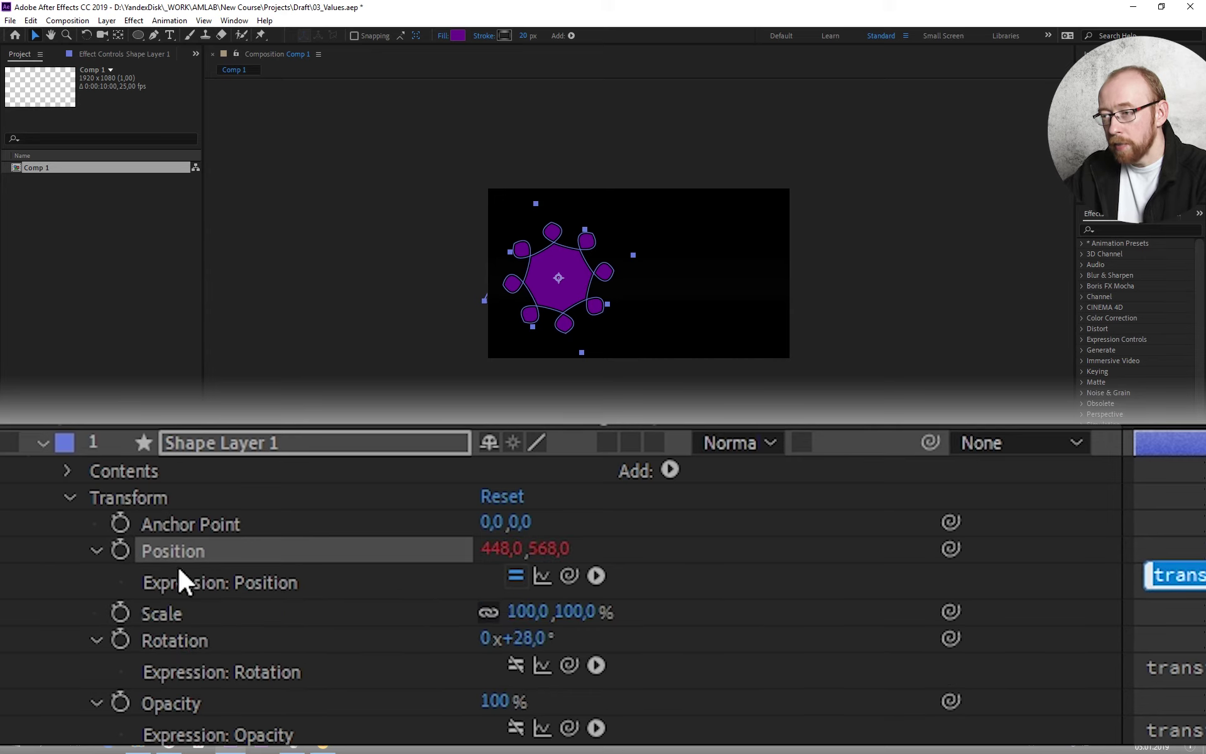
drag(569, 575, 322, 646)
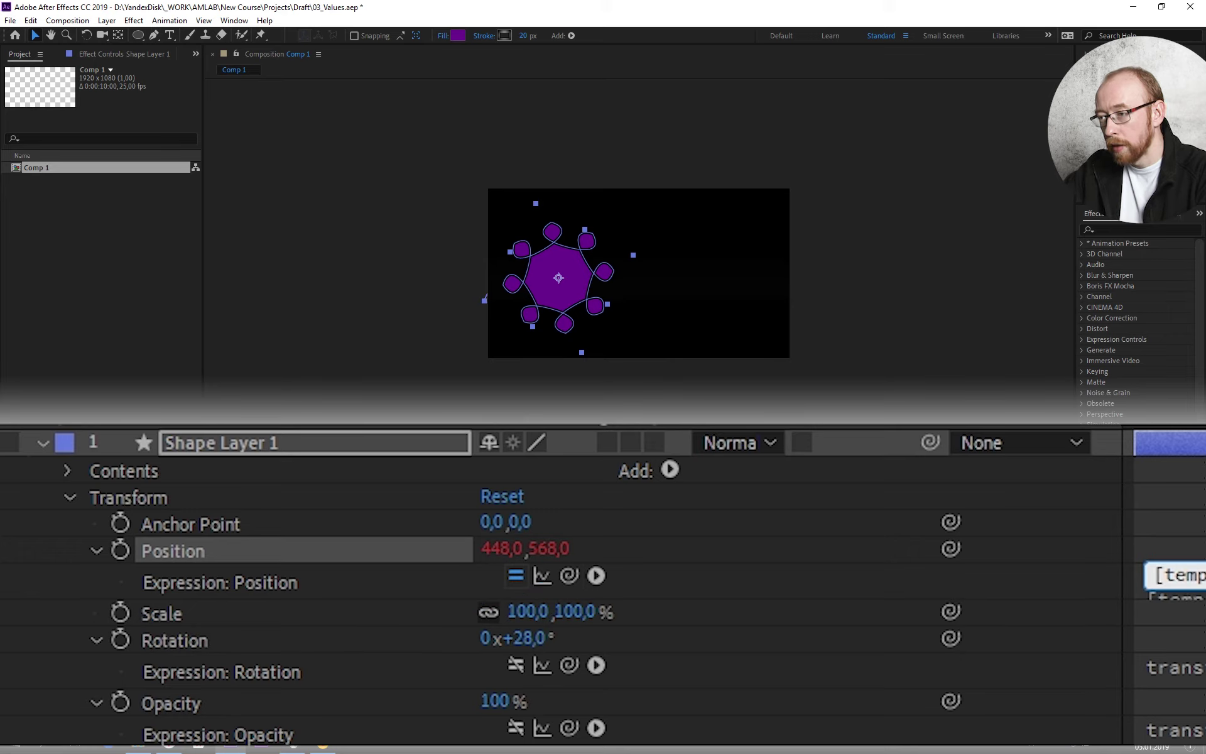
click(1170, 576)
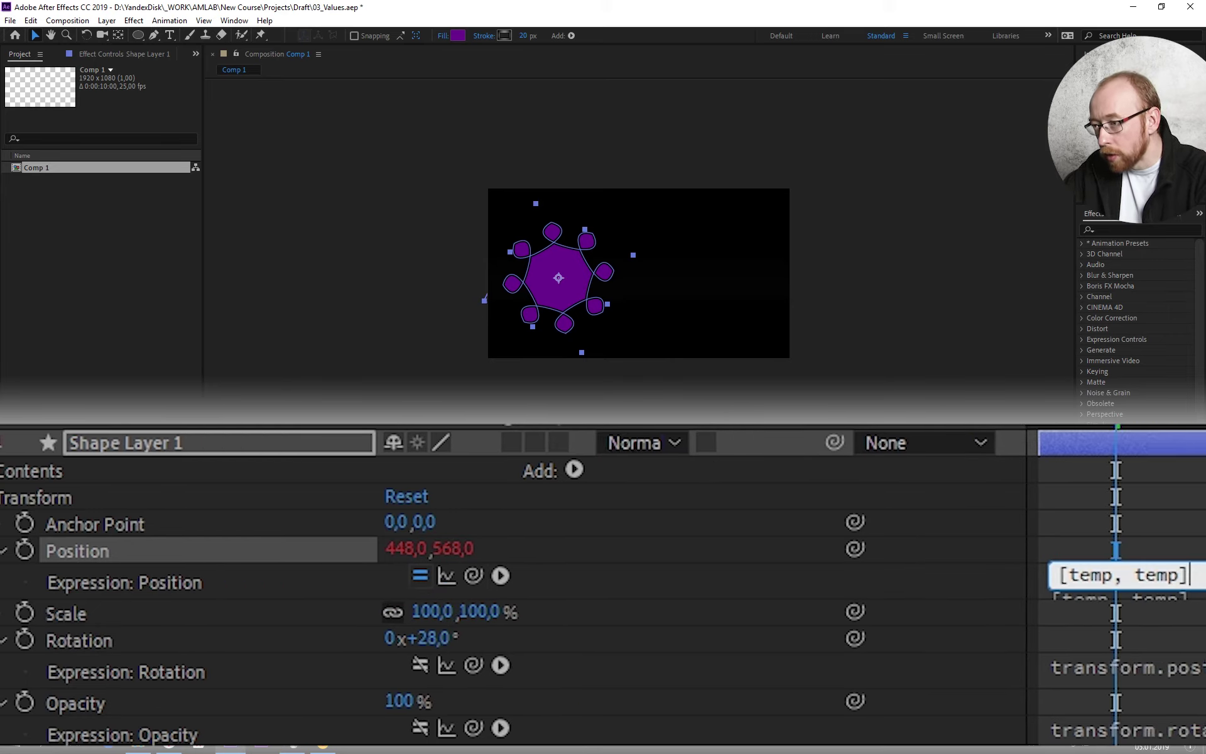
drag(796, 590, 801, 671)
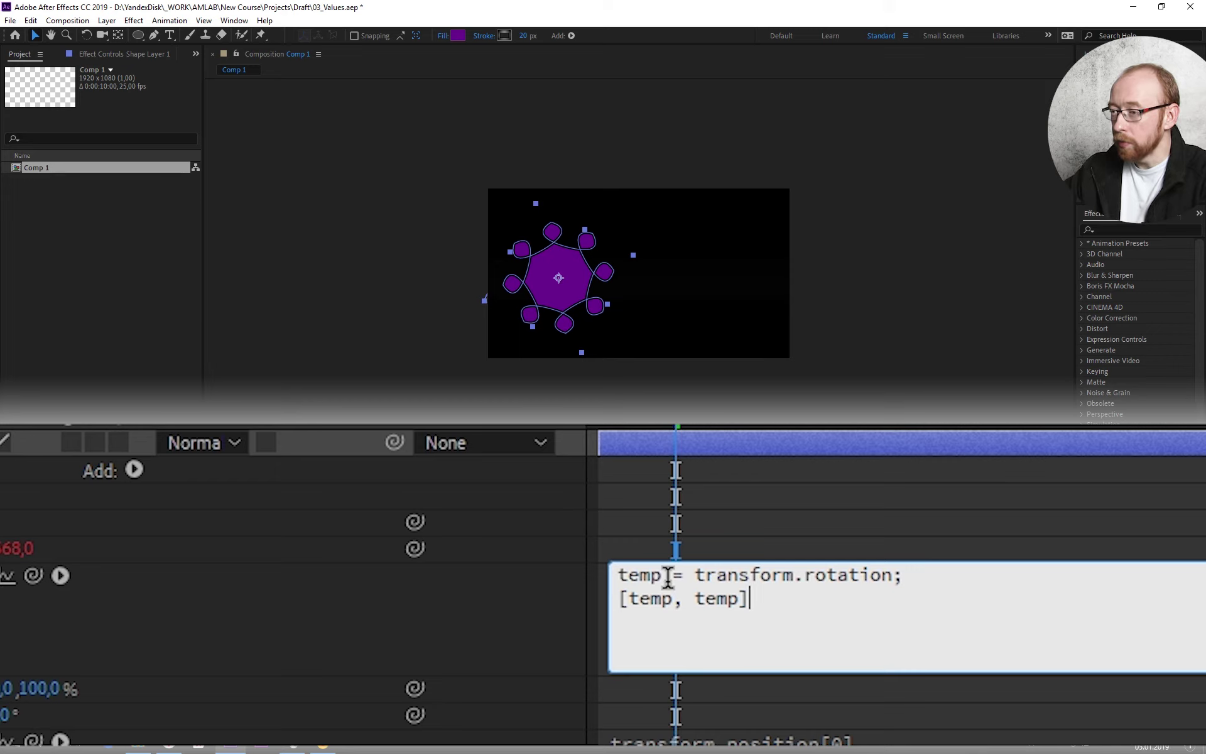
click(629, 600)
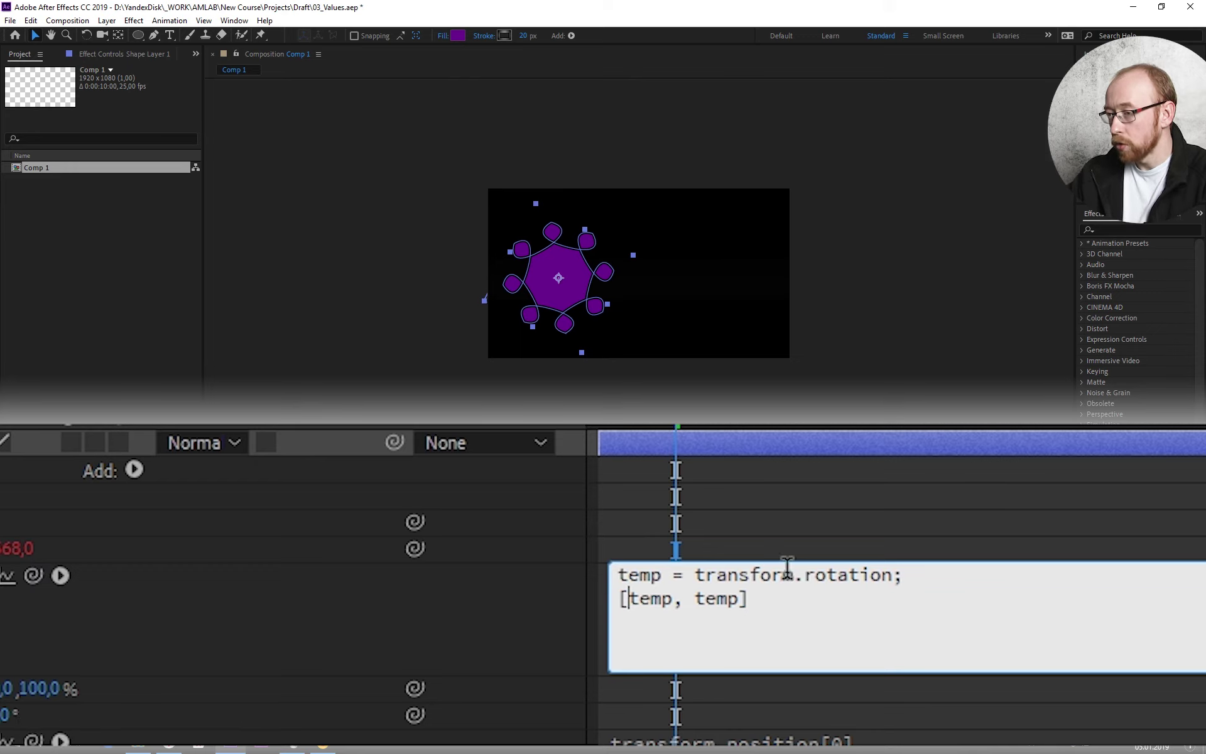
click(897, 541)
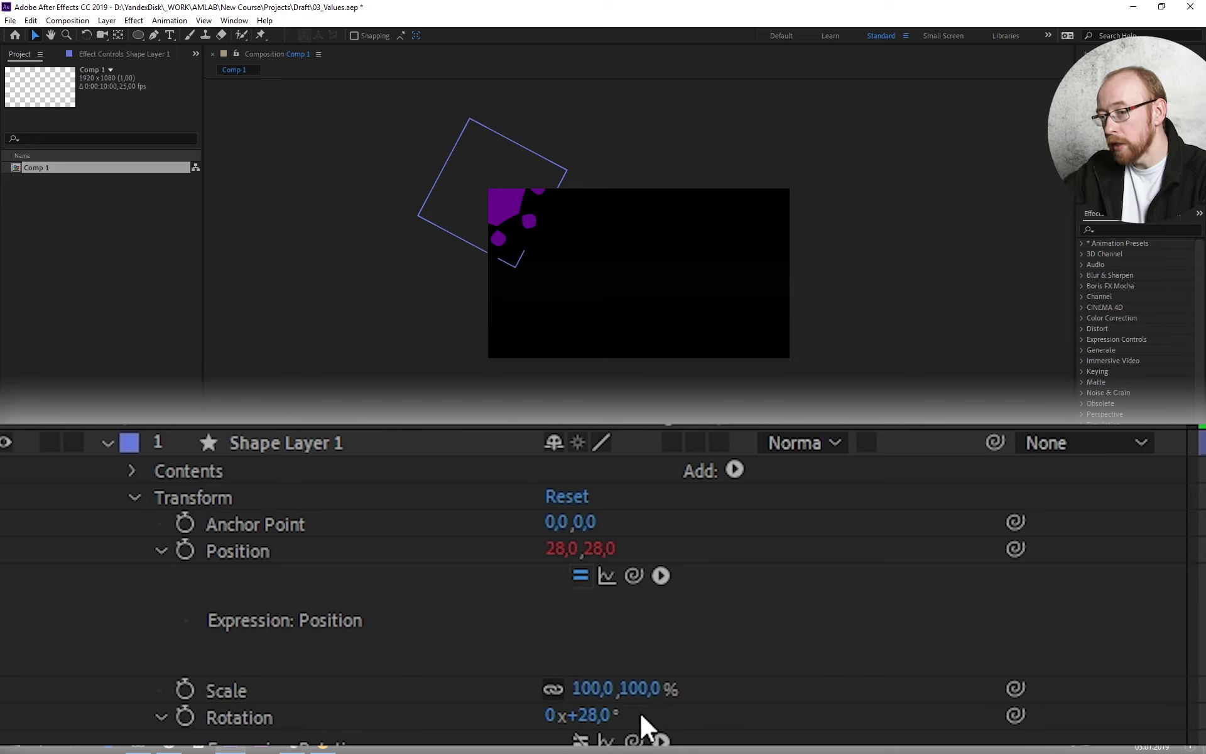
Vary the layer's rotation up to about 1x+164° to test the Position link, and reset it to 0x+0°.
drag(603, 716, 1175, 691)
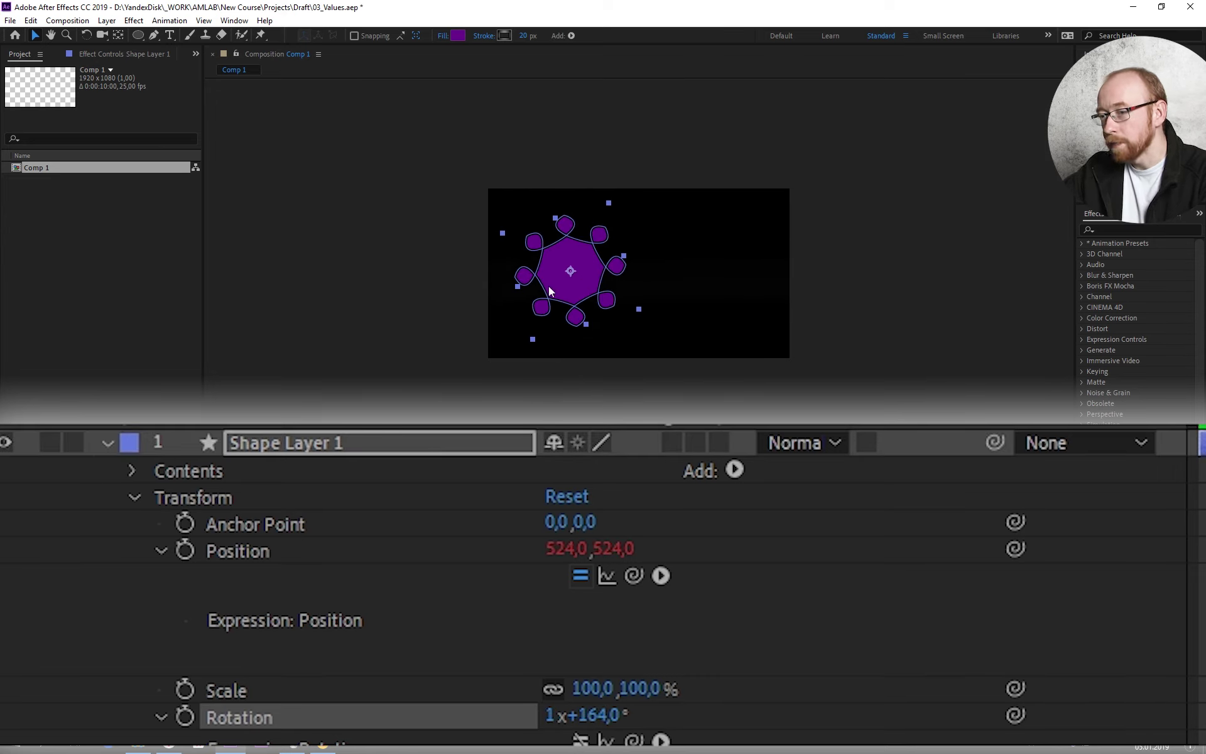
click(596, 716)
text(0)
key(Return)
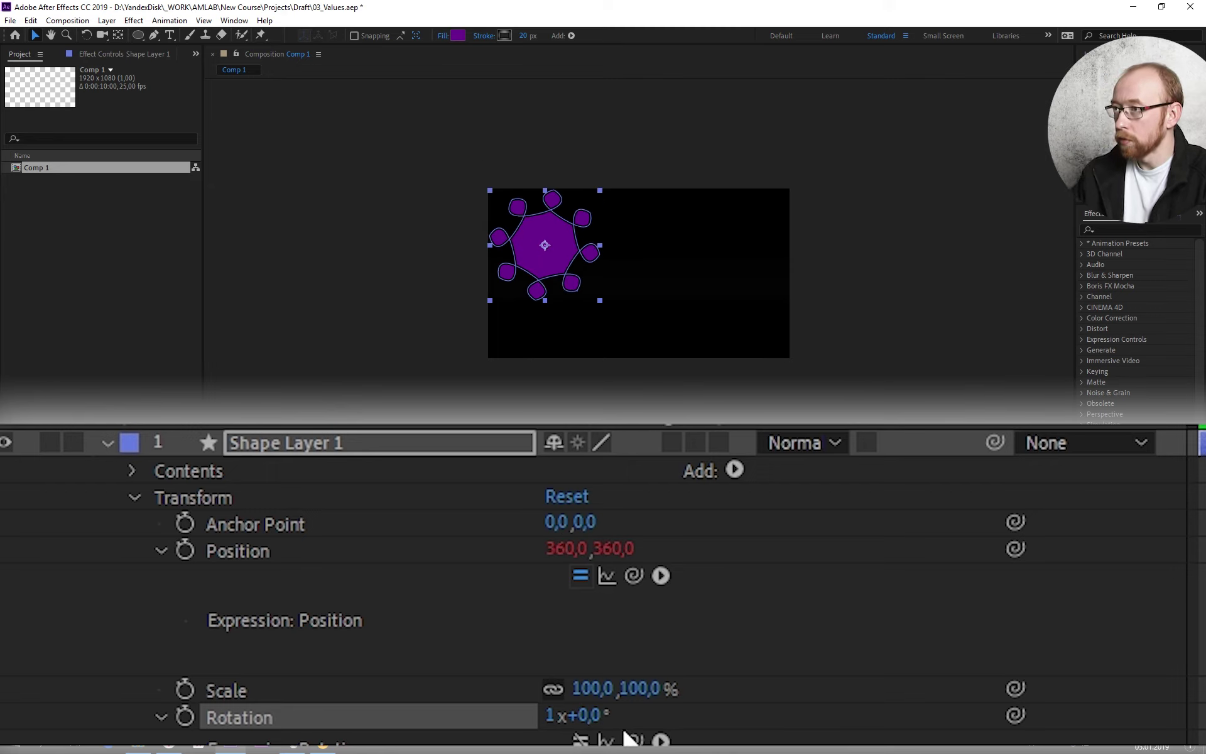
click(558, 715)
text(0)
key(Return)
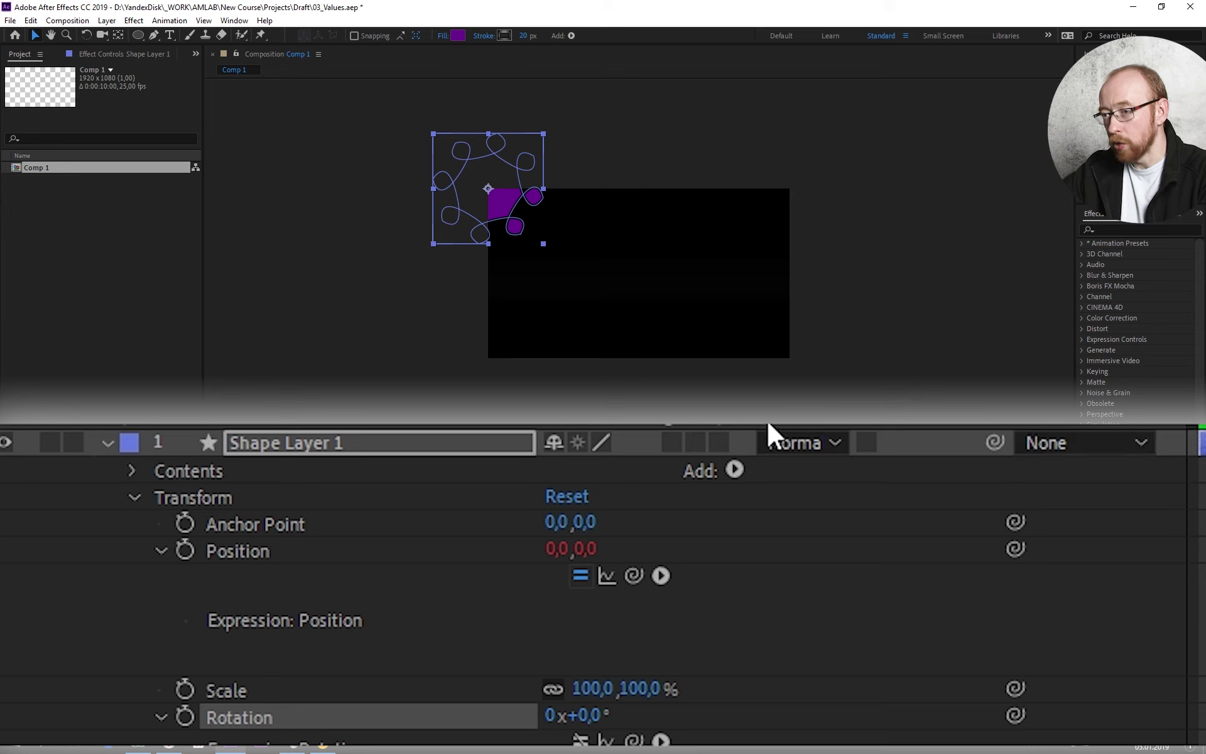
Switch Shape Layer 1 to 3D to review how its properties and expressions change, and switch it back to 2D.
click(721, 443)
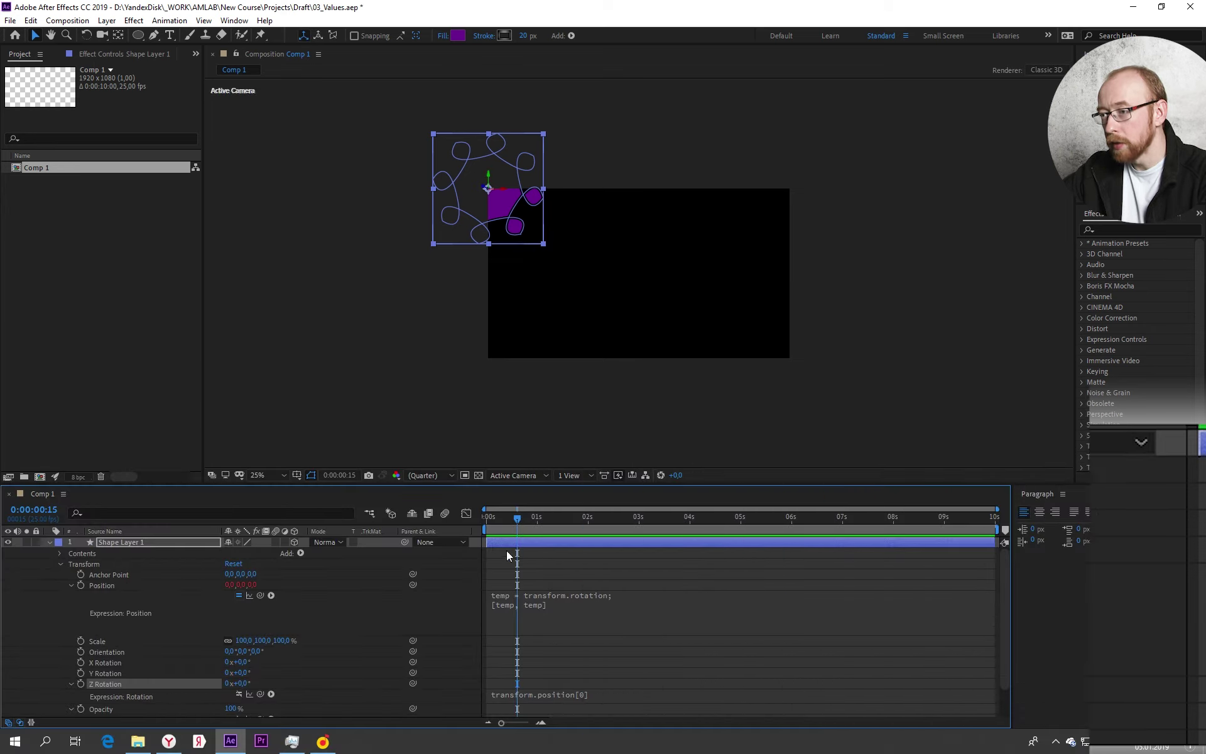
scroll(307, 650, down, 1)
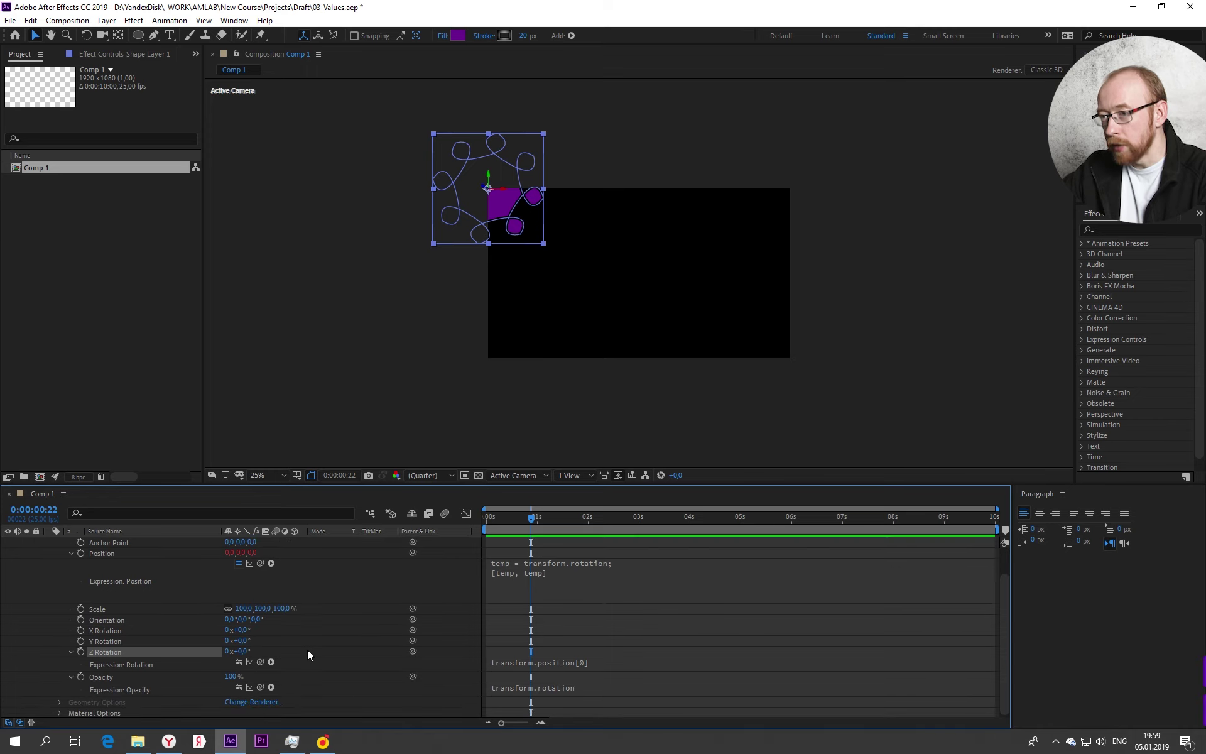
scroll(307, 650, up, 1)
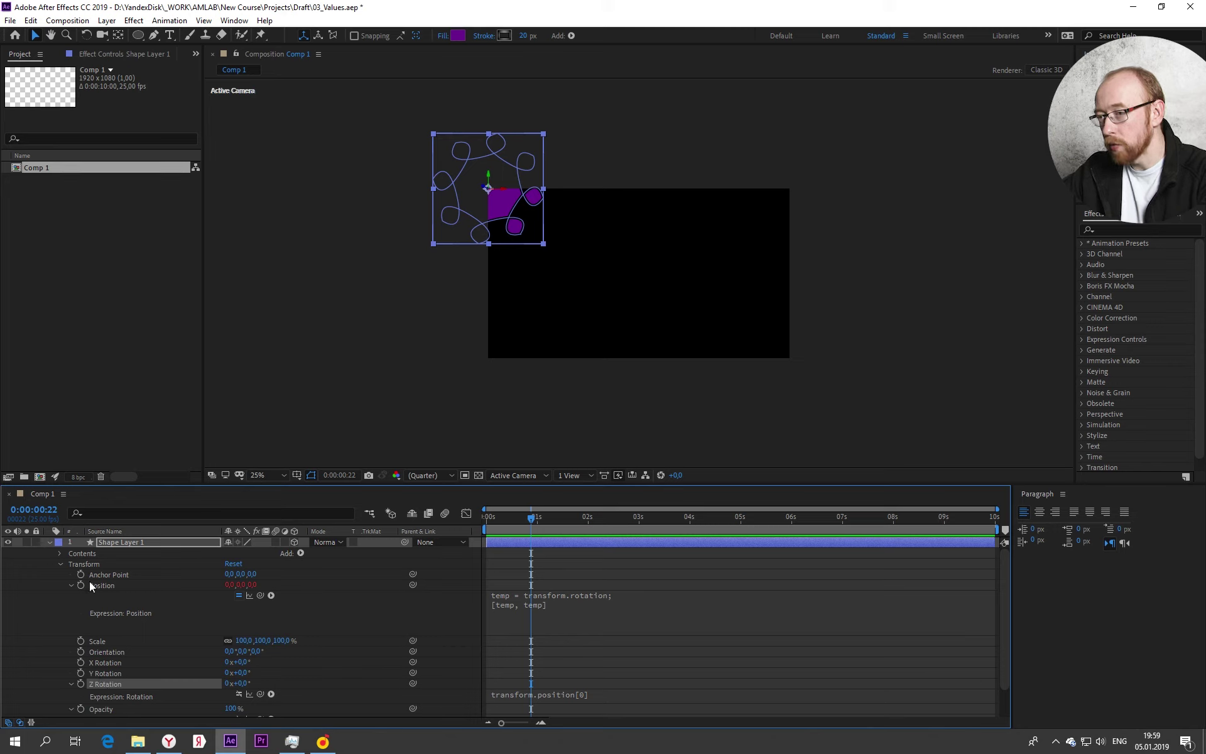
click(293, 542)
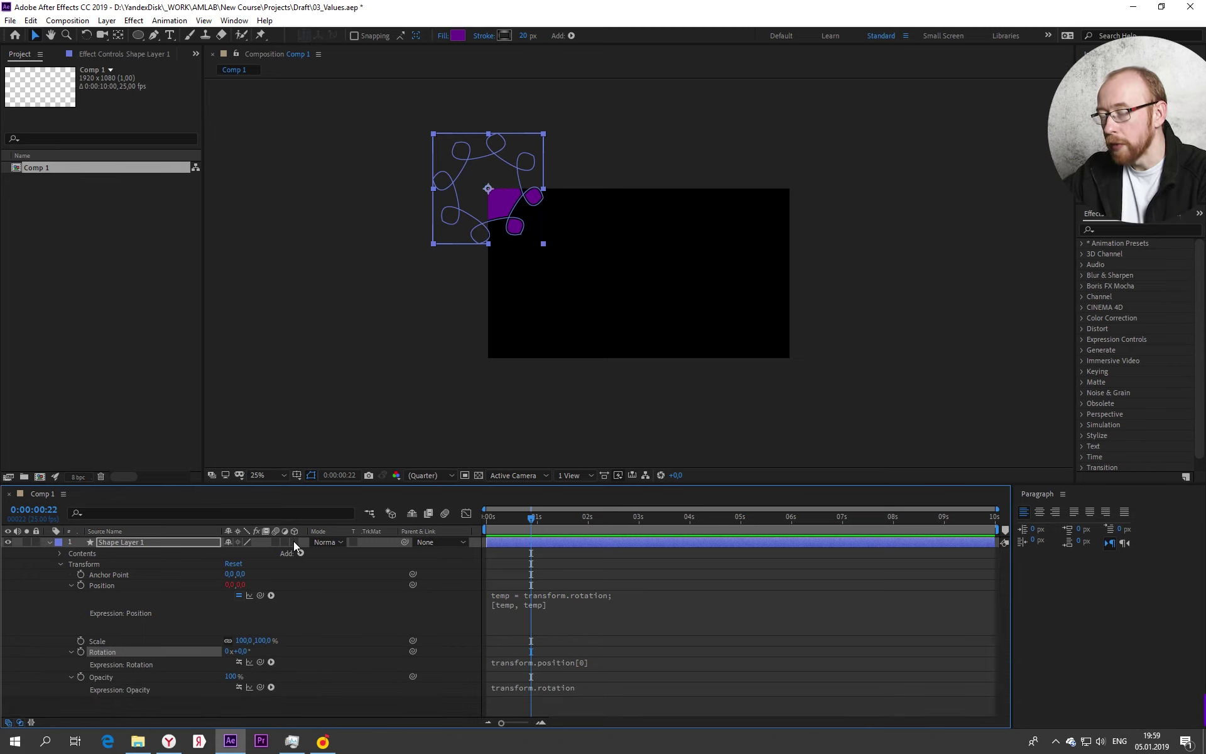